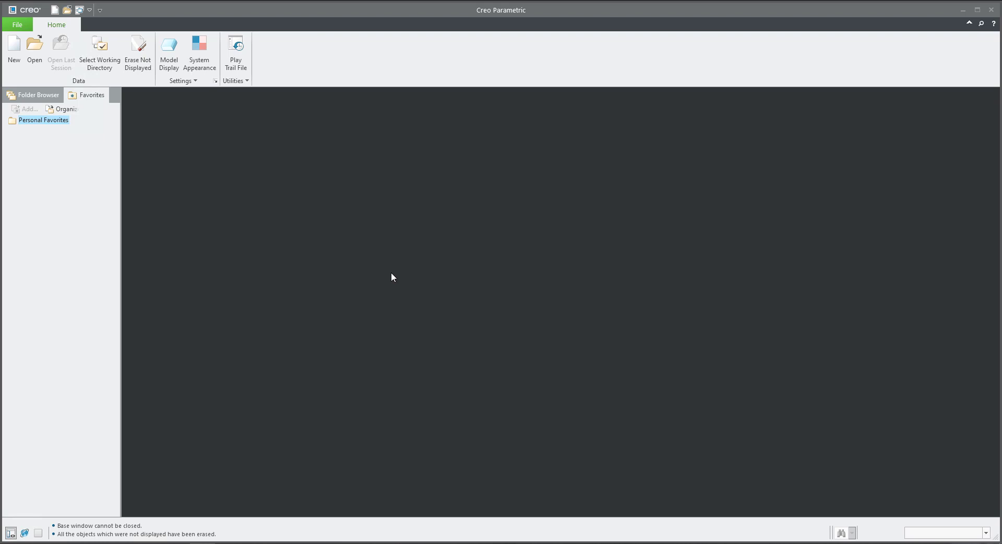
- Create a new solid part named 'line'
click(14, 48)
text(line)
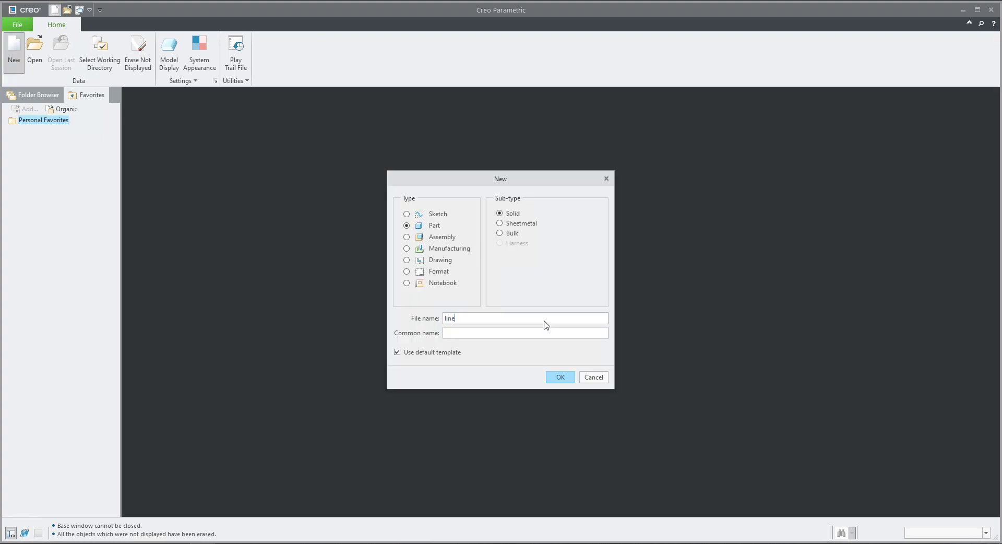
key(Return)
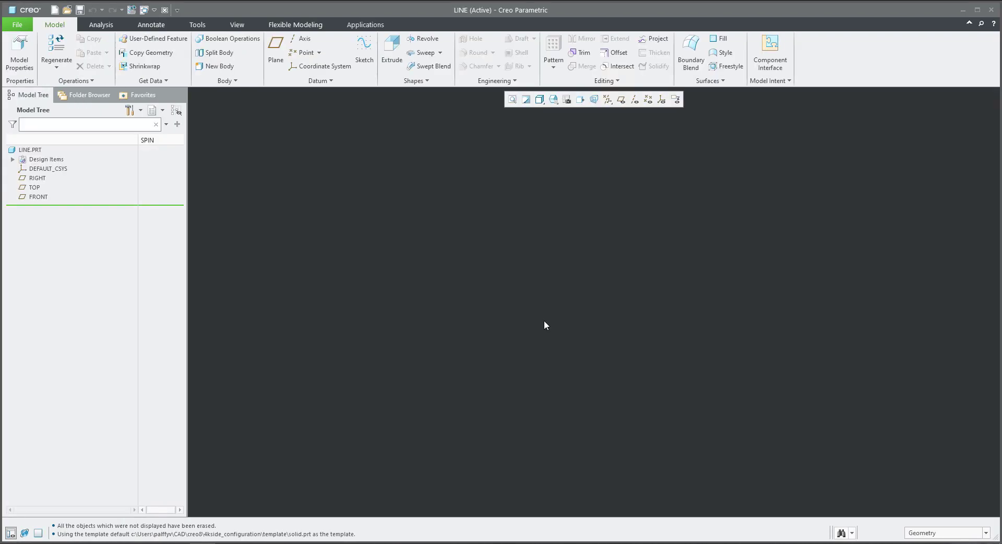
- Show the datum planes and start a sketch on the FRONT plane
click(621, 100)
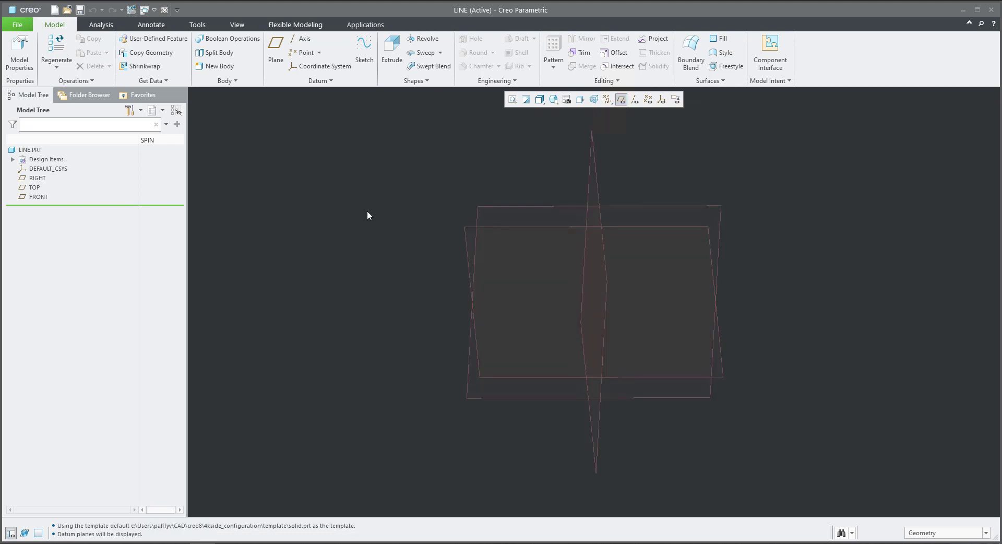
click(365, 52)
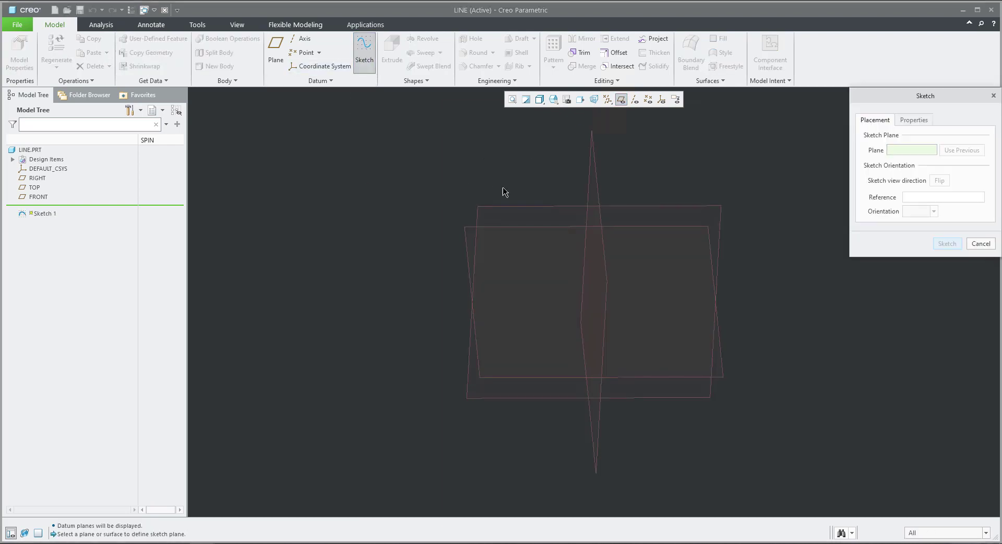
click(516, 231)
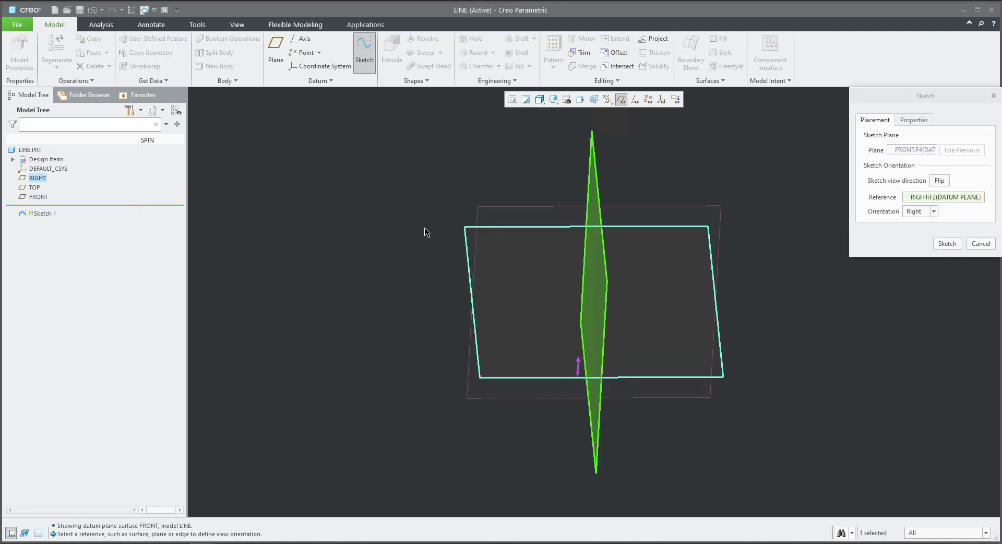
middle_click(424, 228)
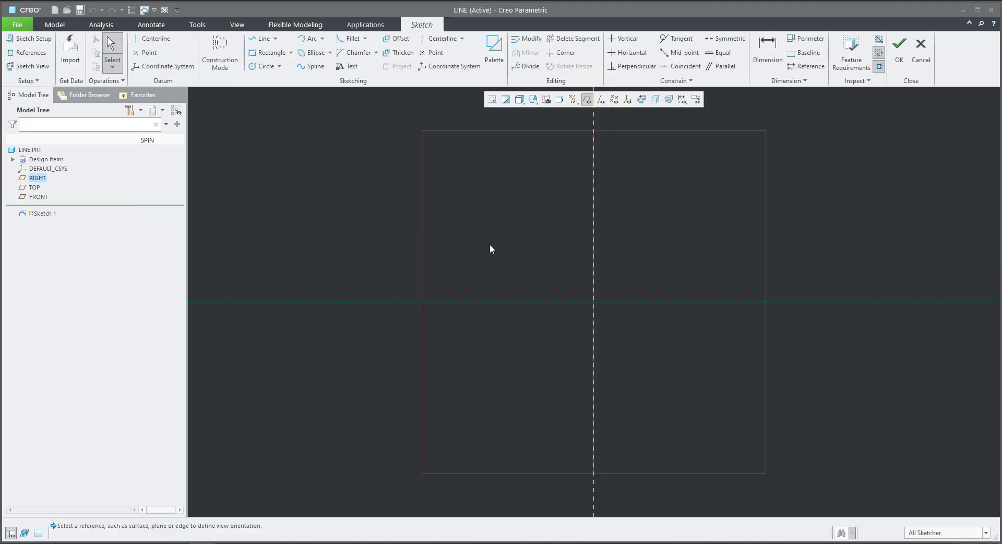
- Draw a corner rectangle about 105.84 wide by 117.43 tall, then hide the datum planes
click(268, 52)
click(467, 166)
click(540, 246)
middle_click(402, 238)
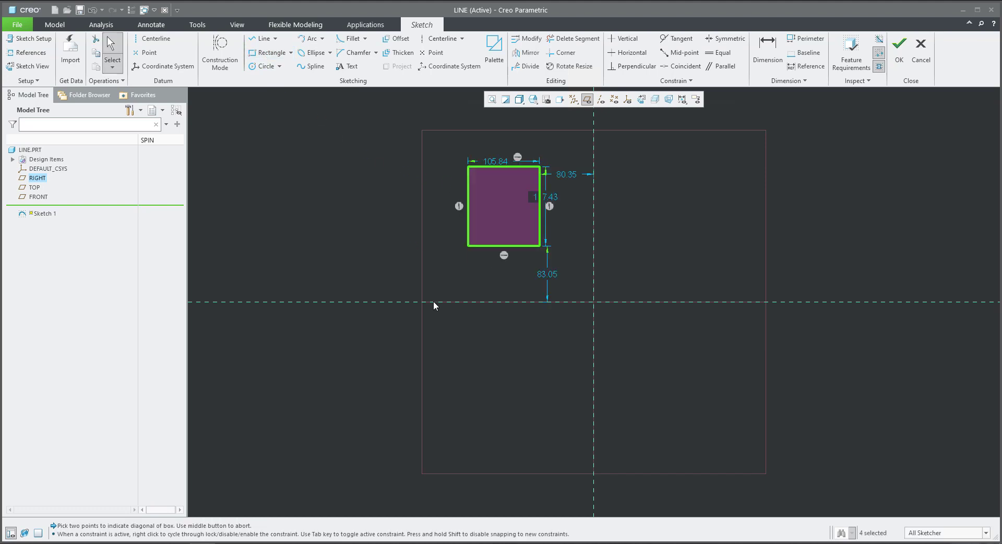
click(587, 99)
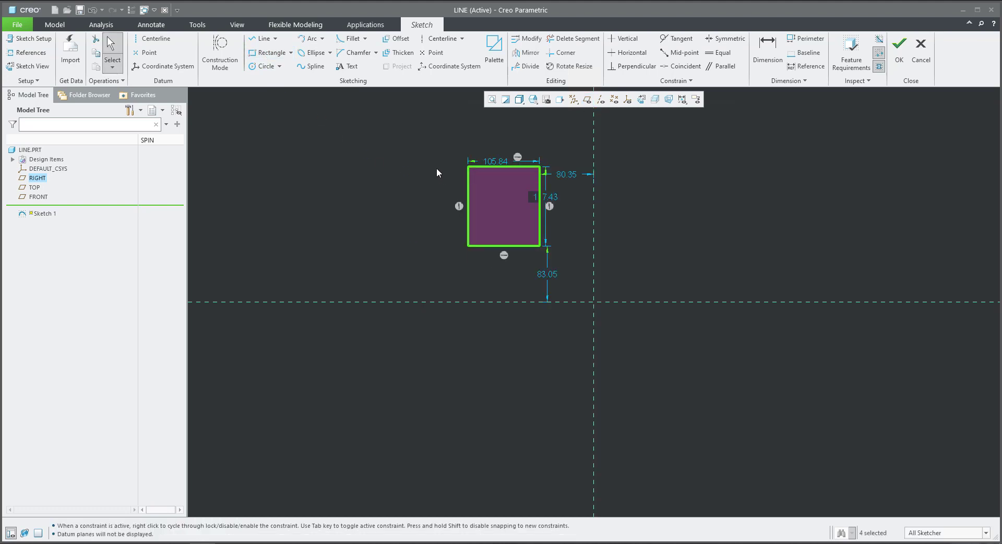
click(446, 268)
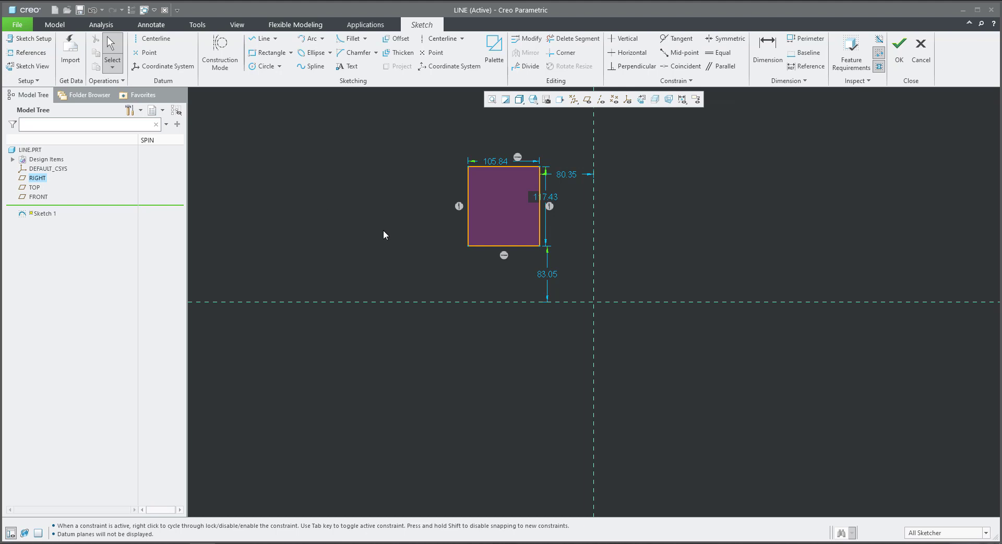
- Set the sketch line style to line font CTRLFONT_L_L with the pink Quilt colour
click(26, 81)
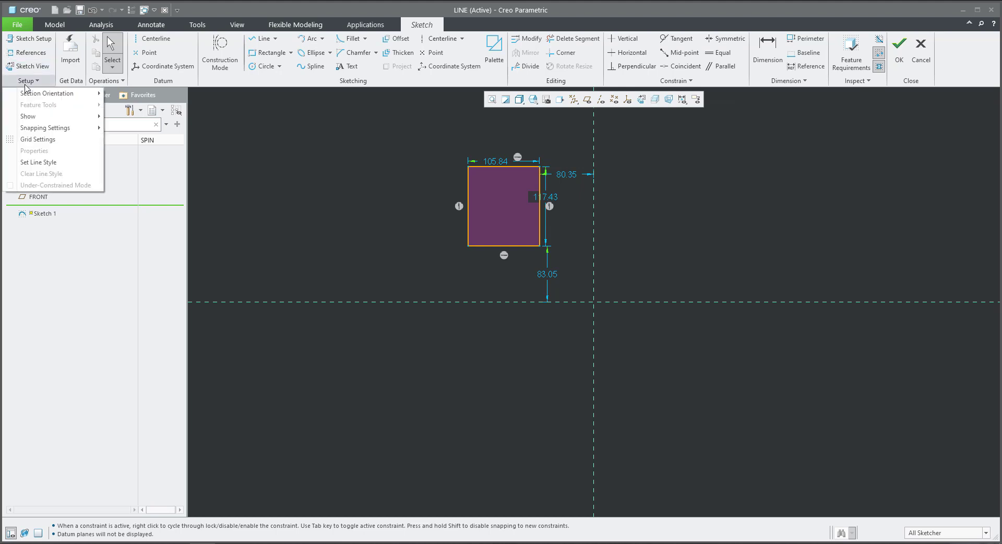
click(30, 166)
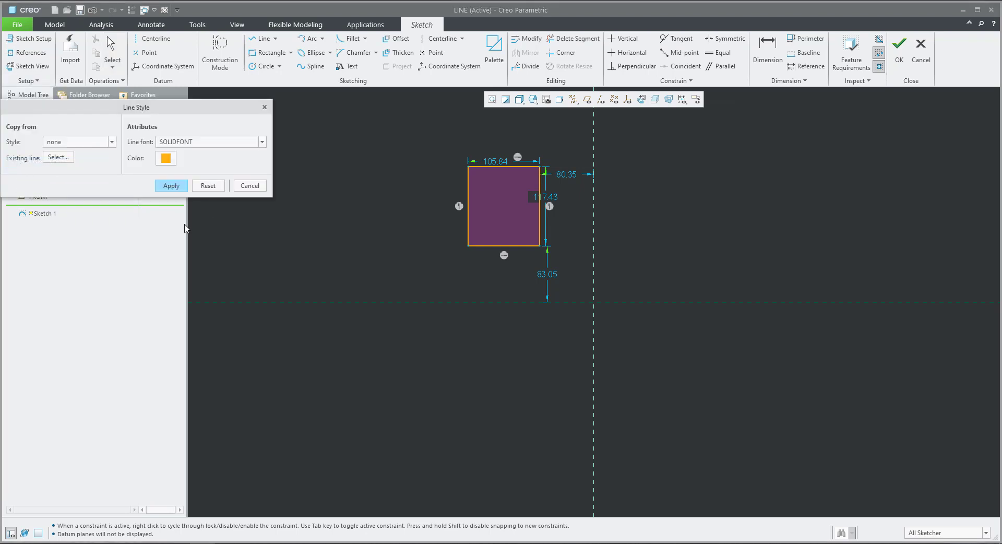
click(99, 143)
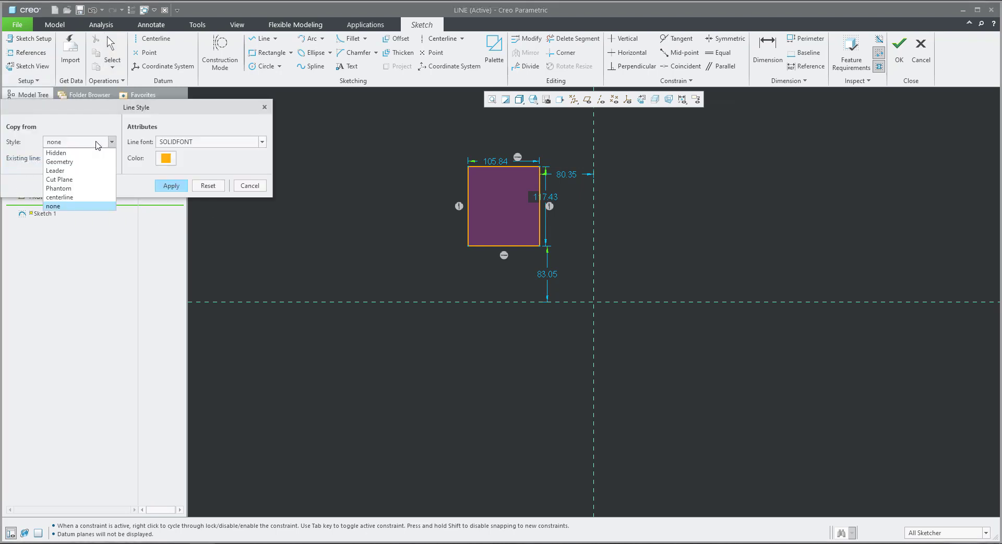
click(59, 187)
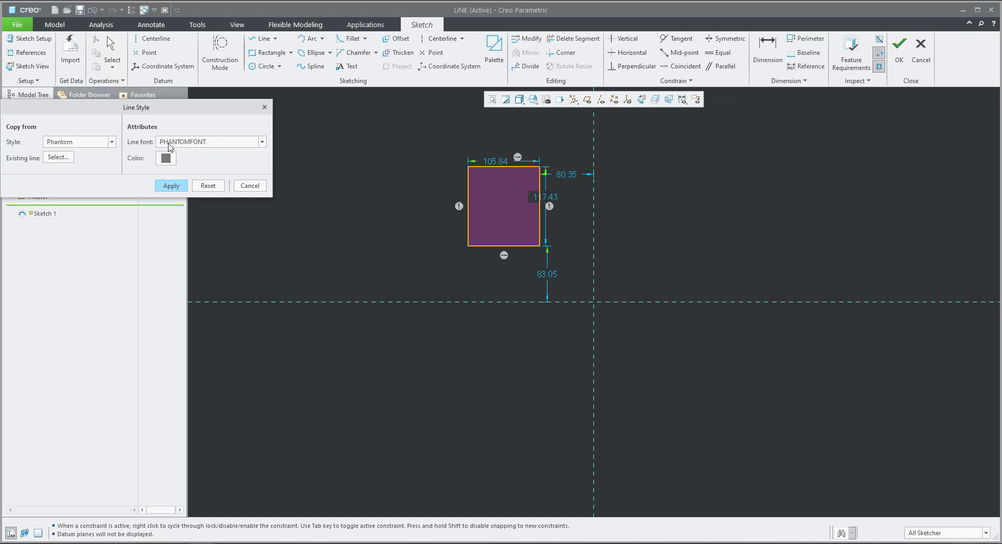
click(89, 143)
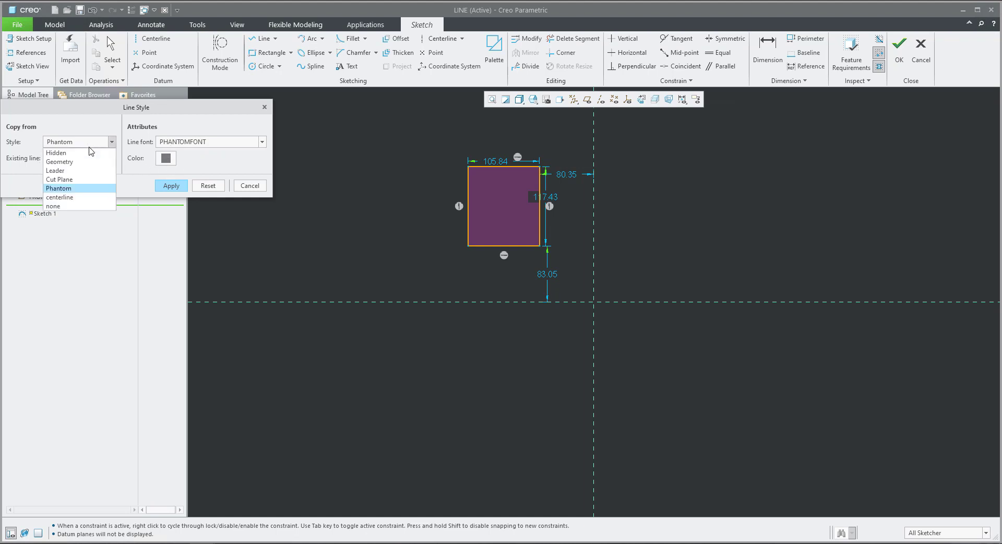
click(69, 171)
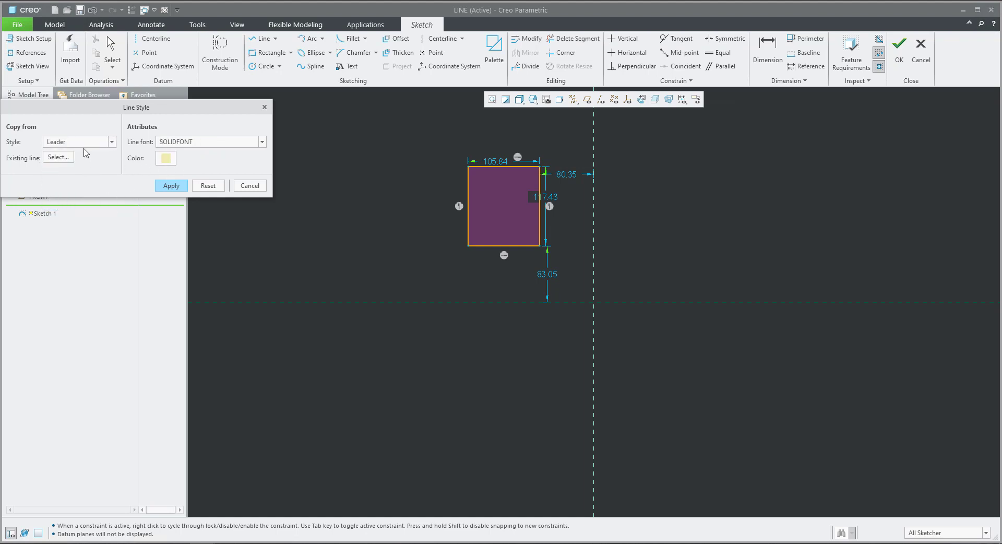
click(191, 143)
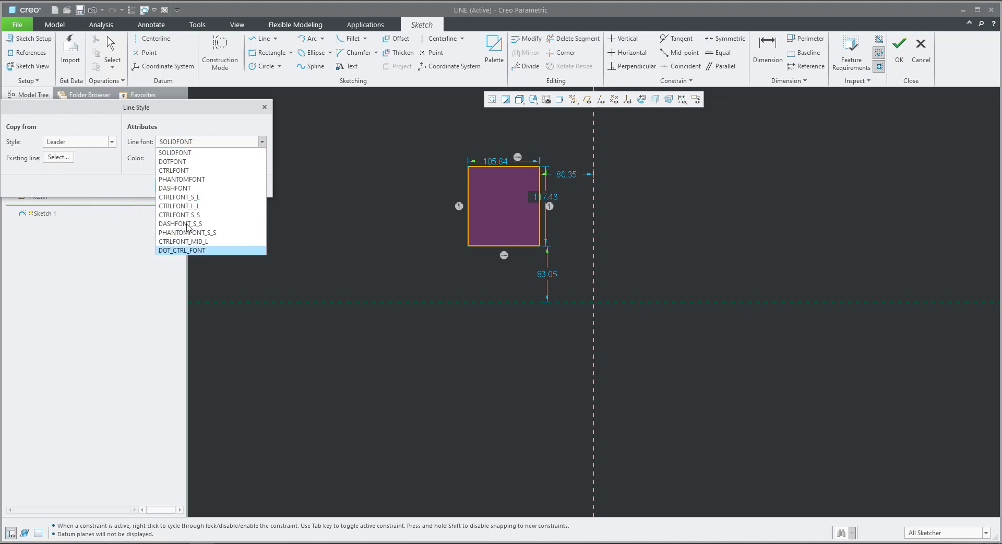
key(Escape)
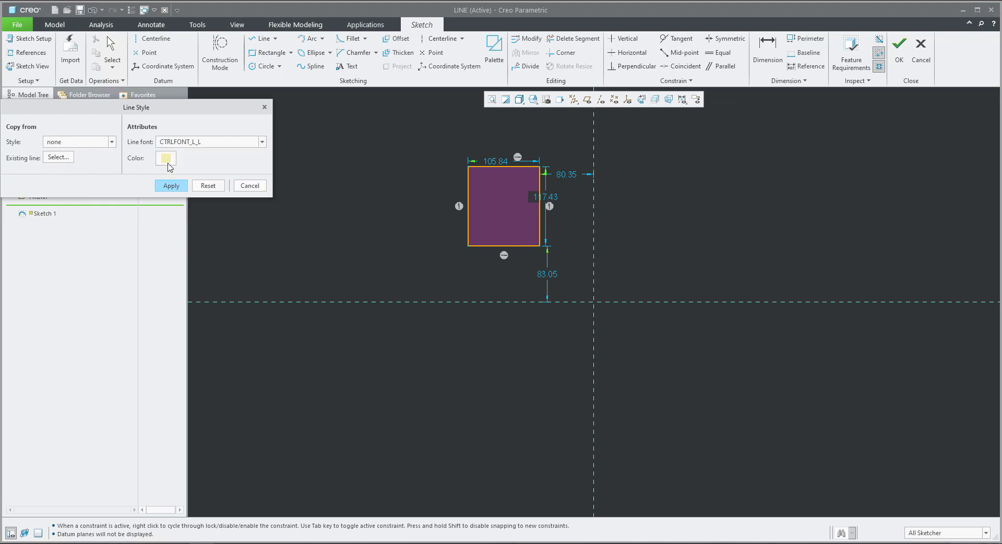
click(166, 158)
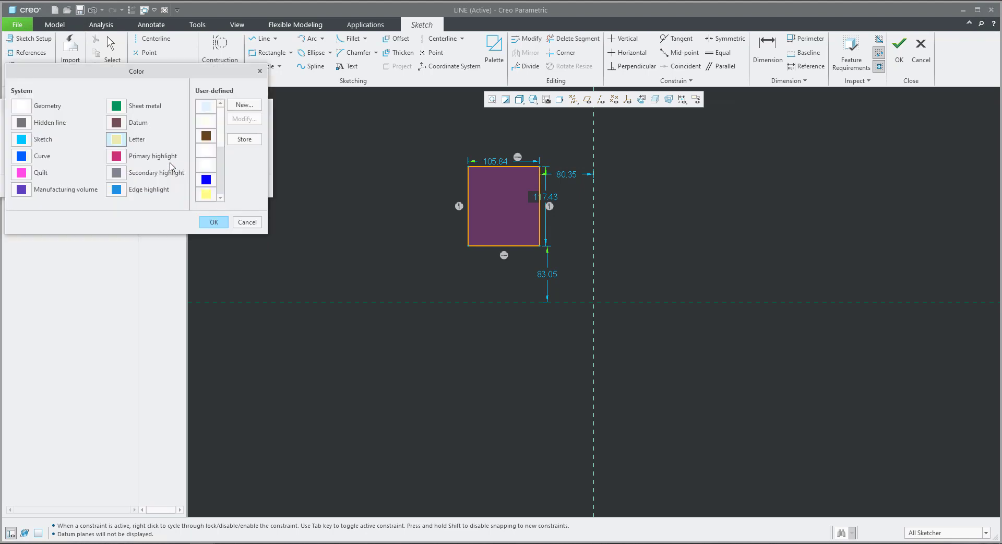
click(25, 175)
click(213, 222)
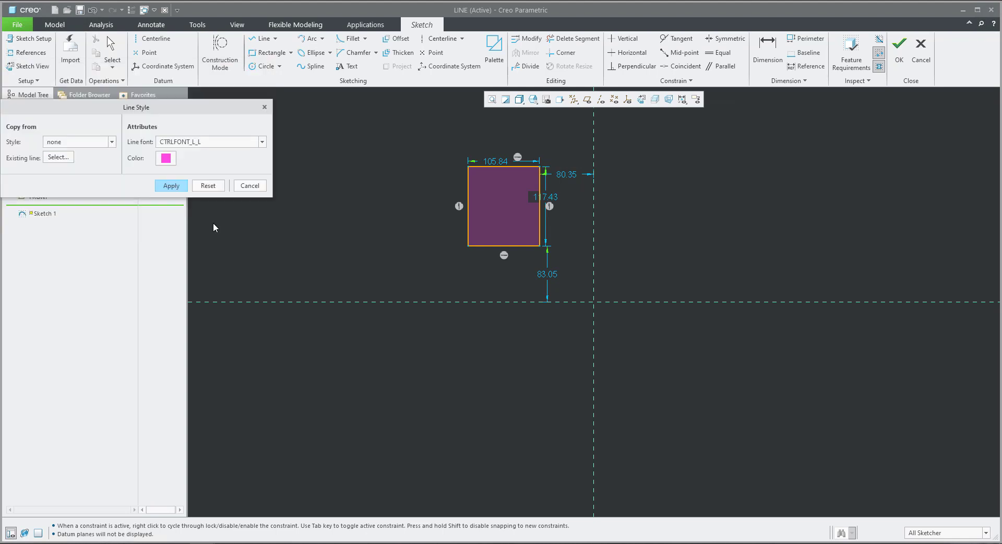
click(168, 185)
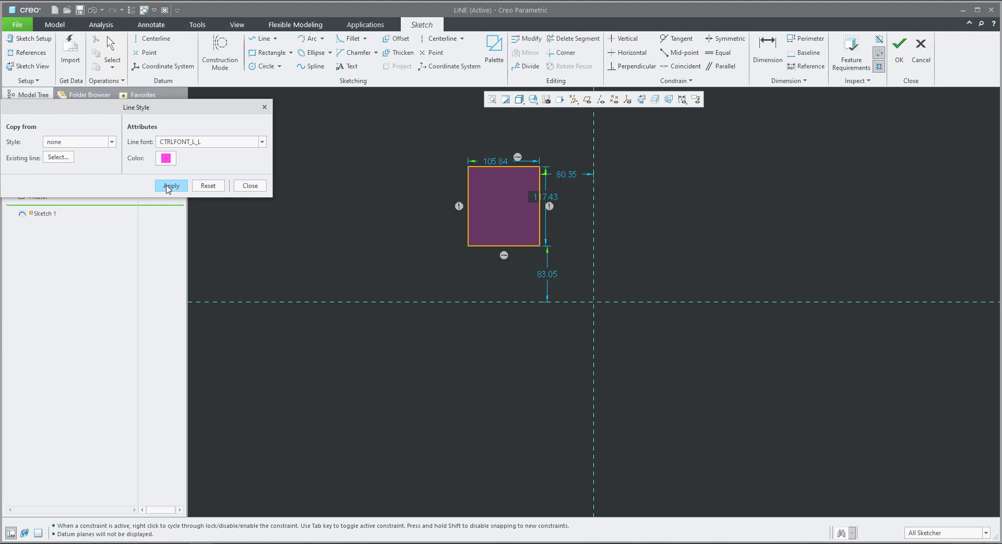
- Draw a pink dash-dot rectangle about 142.93 tall left of the first, deleting an extra lower one
click(262, 55)
click(365, 187)
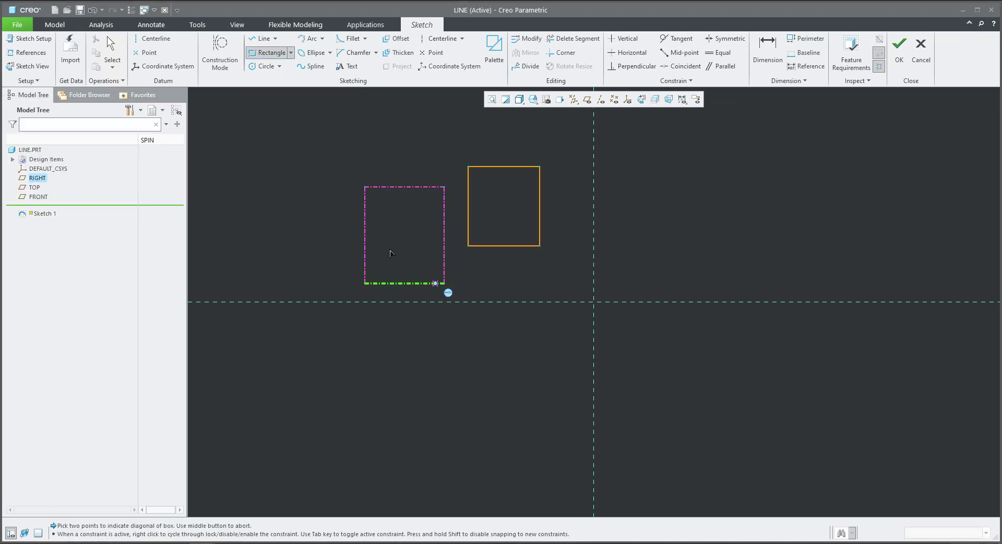
click(445, 283)
click(383, 335)
click(495, 379)
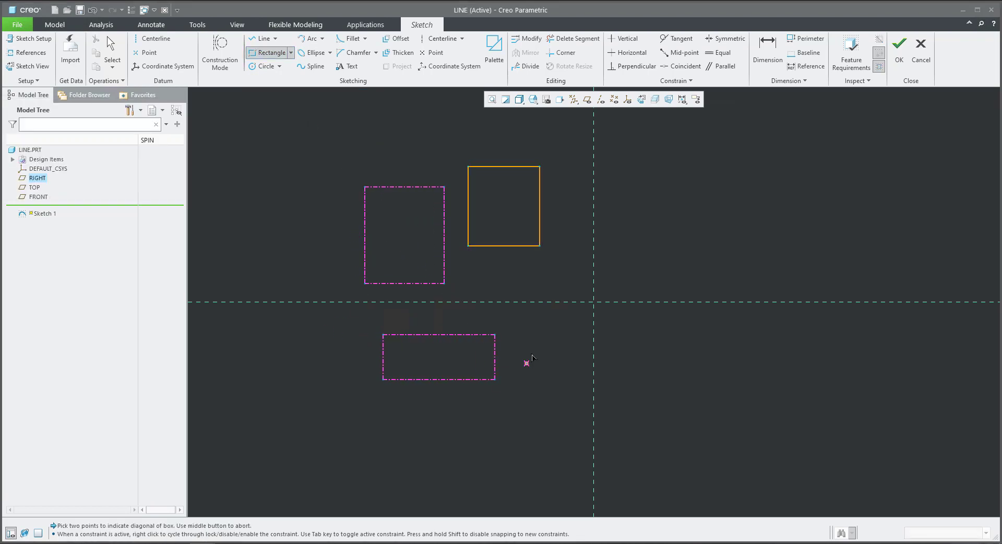
middle_click(533, 358)
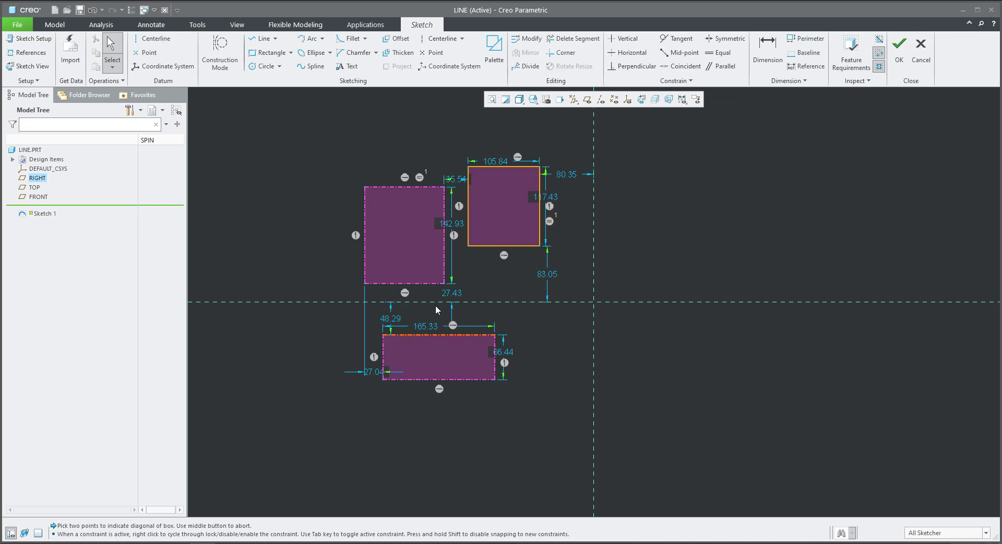
drag(350, 315, 537, 403)
key(Delete)
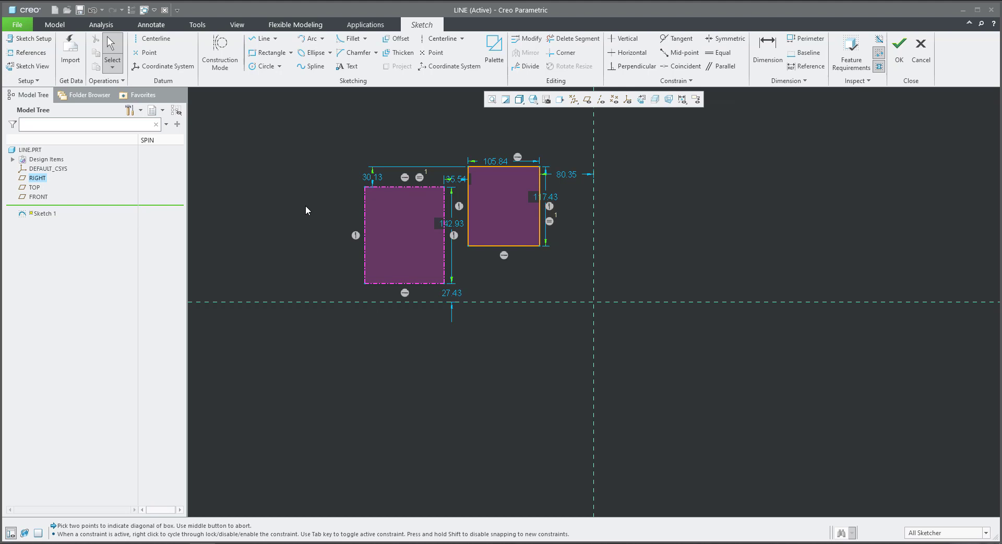
- Set the line style to the PHANTOMFONT_S_S font in yellow
click(29, 80)
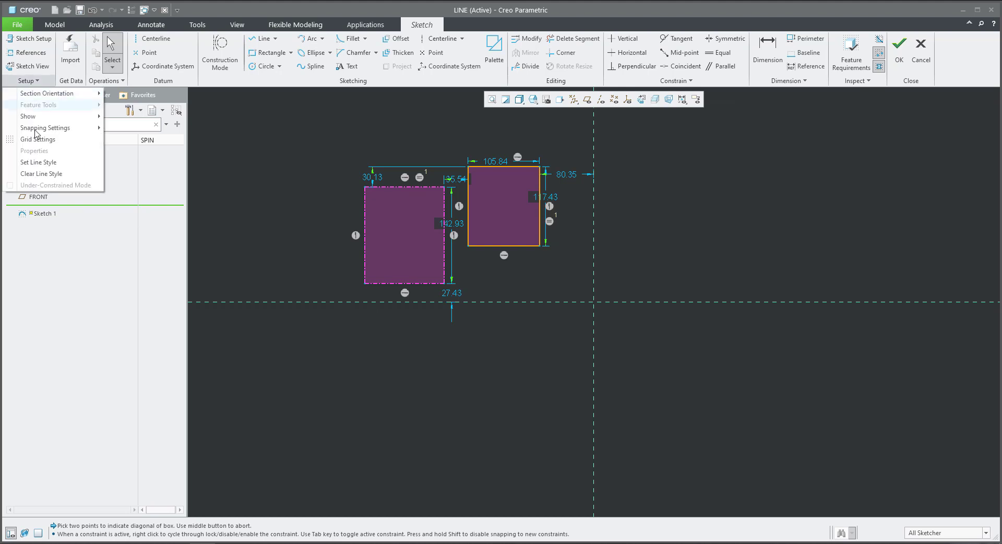
click(37, 164)
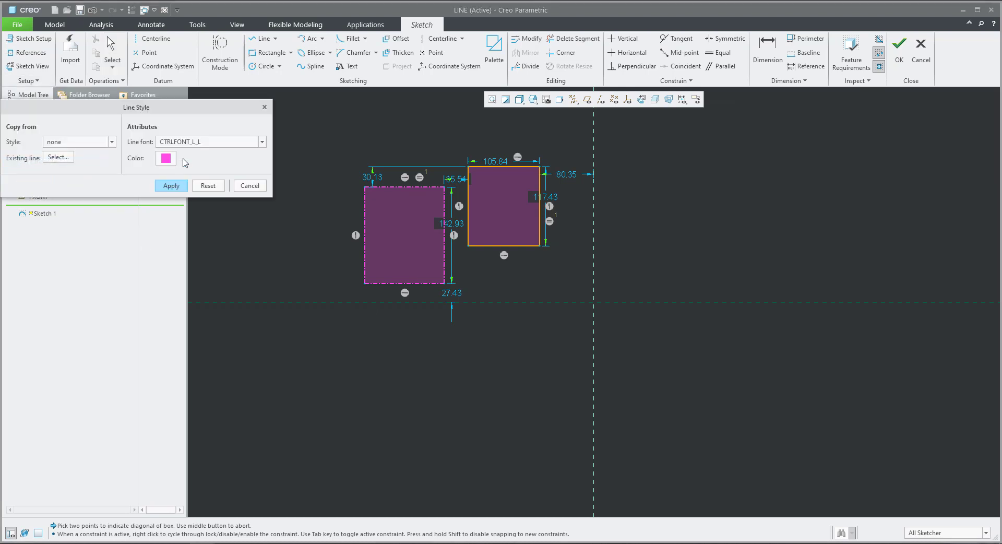
click(191, 142)
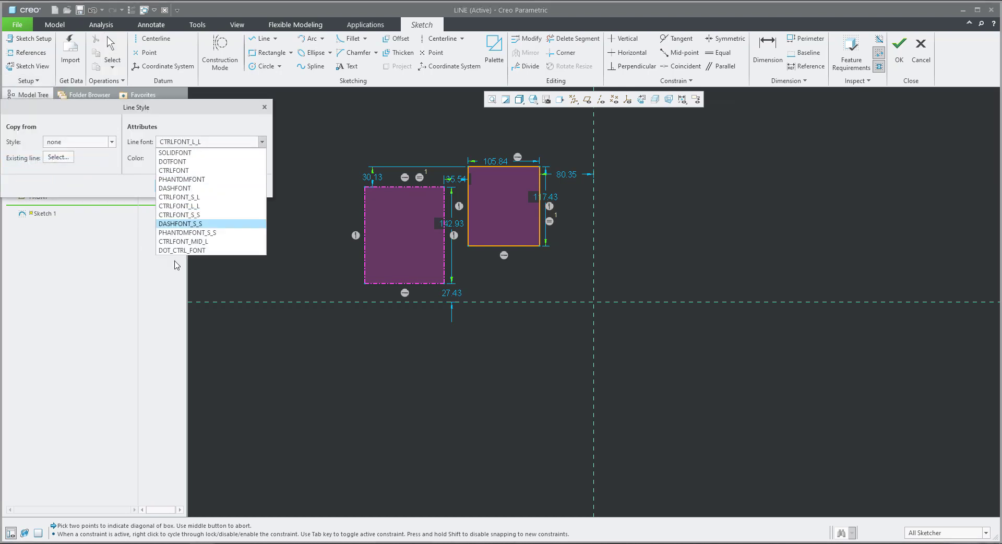
click(180, 232)
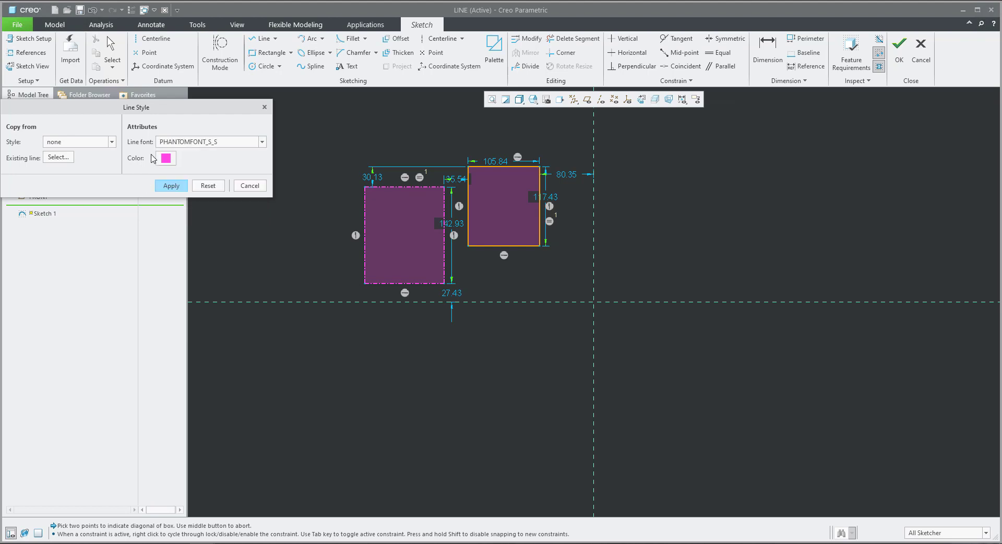
click(166, 158)
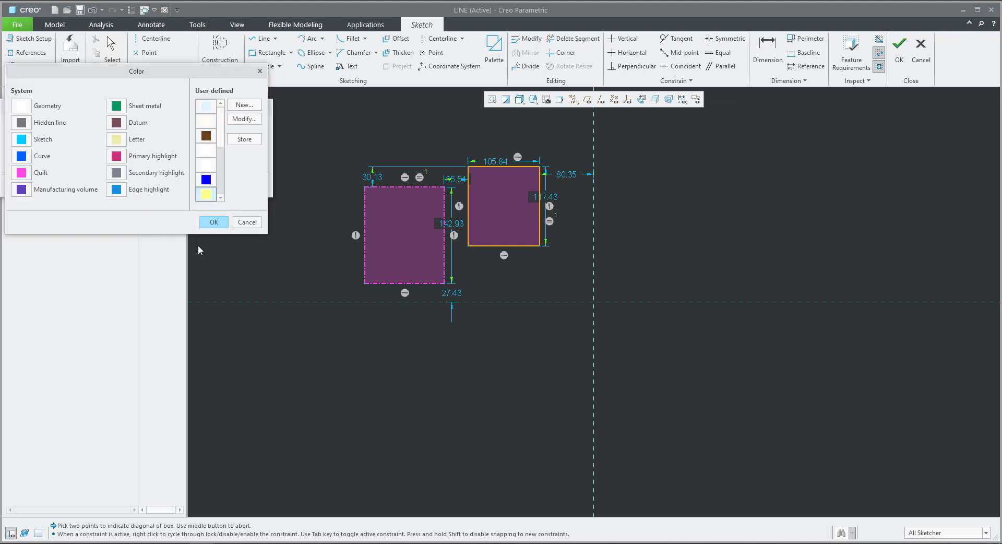
click(214, 223)
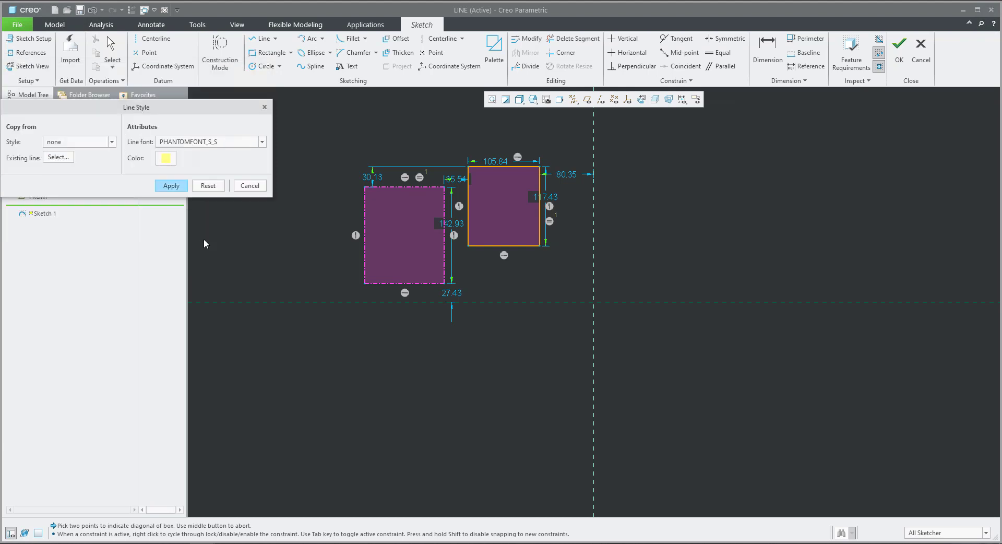
click(174, 186)
- Sketch a yellow dashed circle of diameter 150.26 below the rectangles
click(264, 67)
click(509, 384)
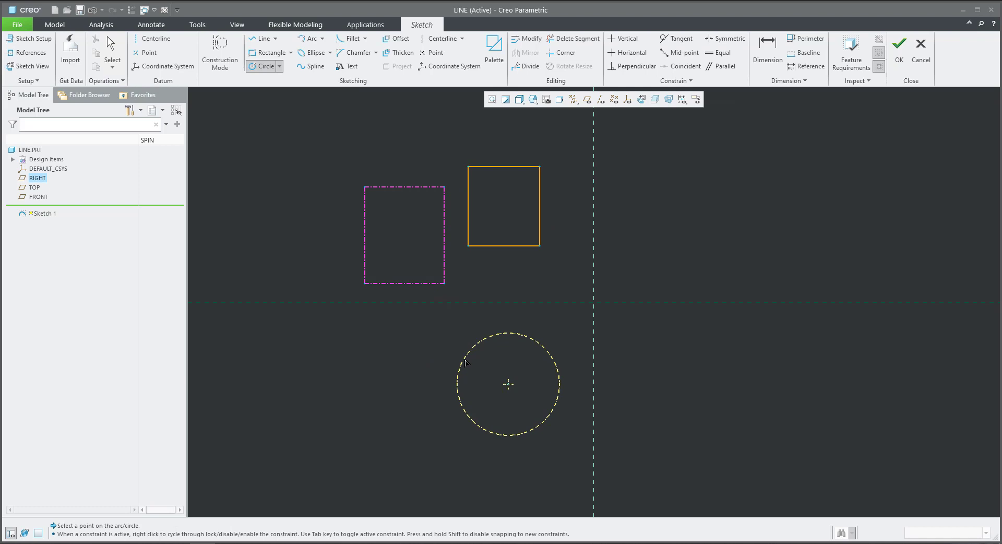
click(458, 372)
middle_click(389, 364)
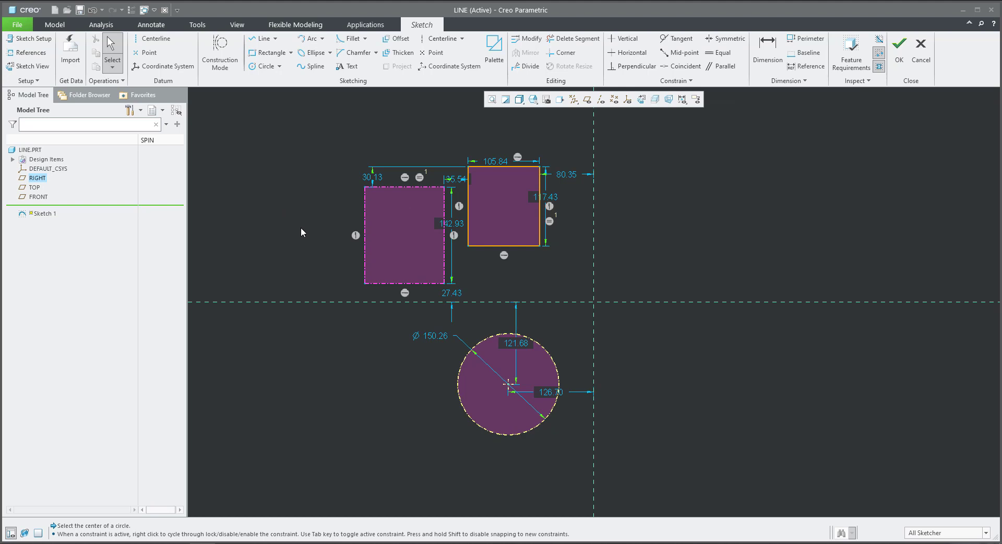
- Clear the line style and draw a two-segment V-shaped line right of the rectangles
click(33, 81)
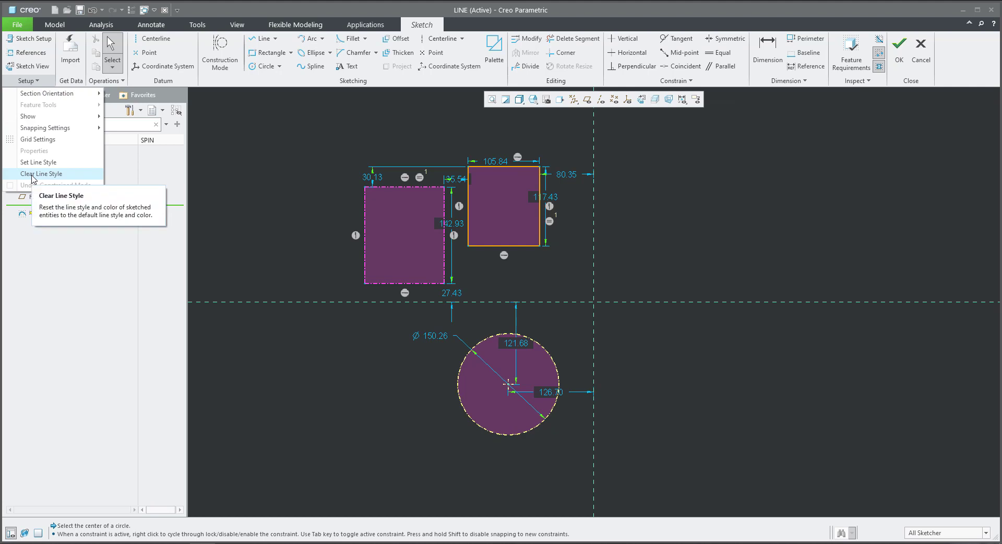
click(32, 174)
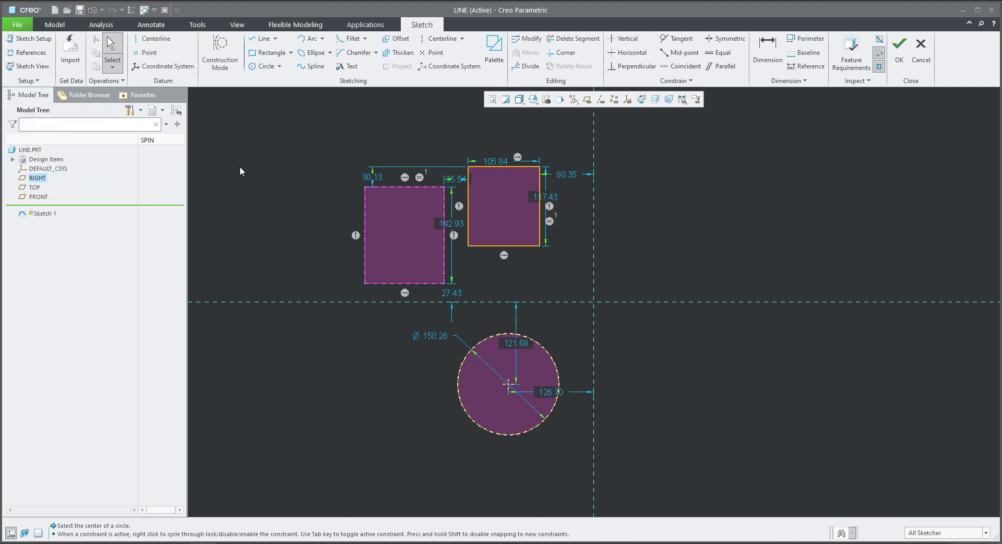
click(261, 38)
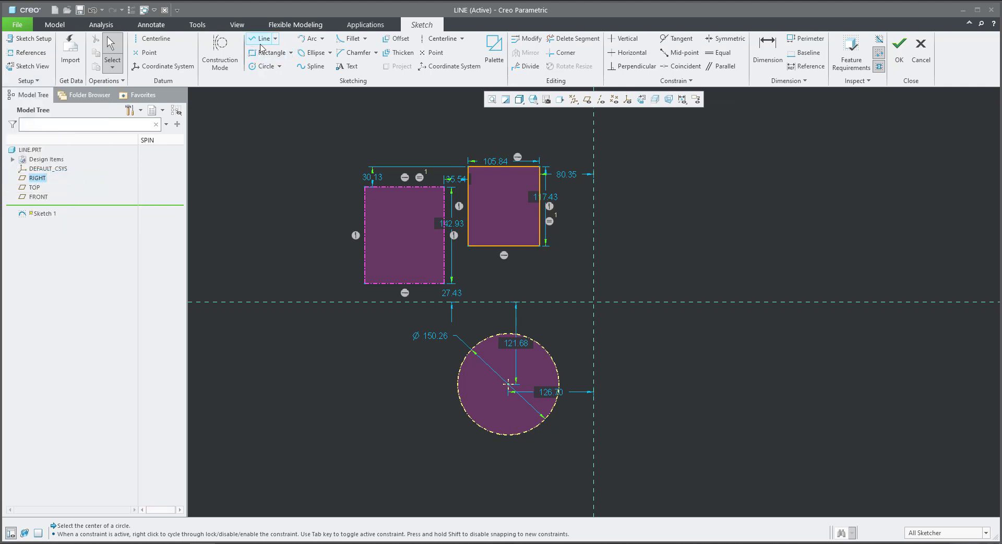
click(638, 166)
click(730, 228)
click(652, 268)
middle_click(743, 272)
middle_click(743, 272)
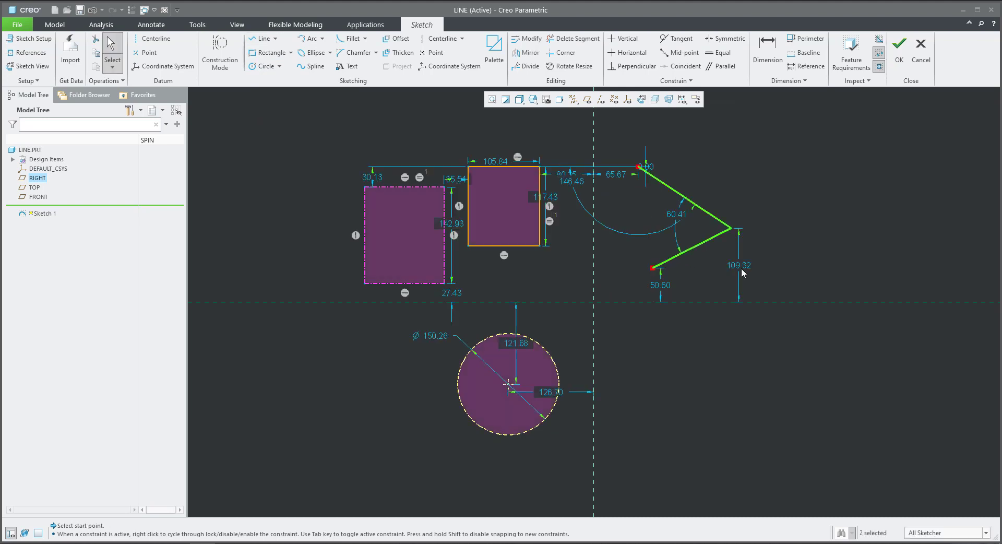
click(835, 261)
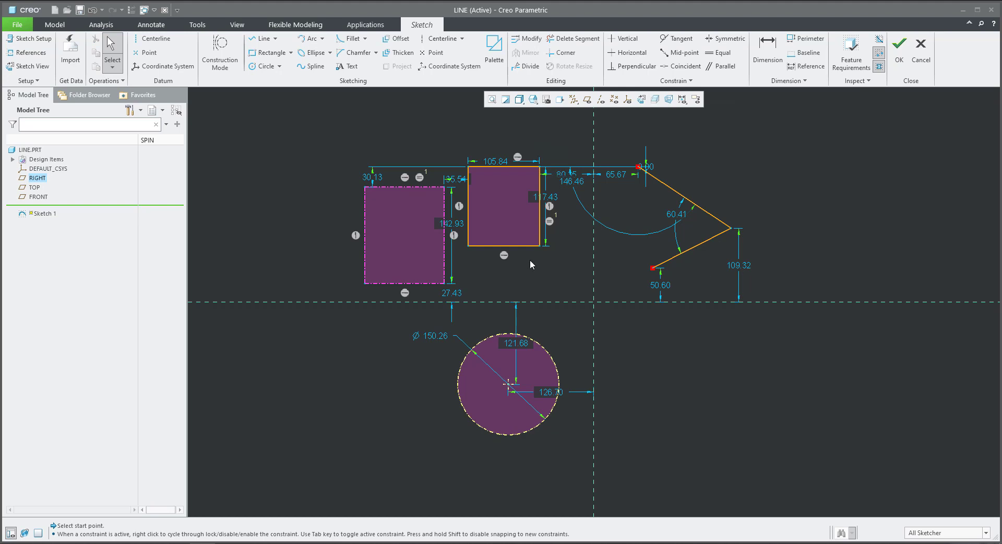
- Select the left rectangle's bottom edge, the right rectangle's right edge and the V's lower line
click(422, 284)
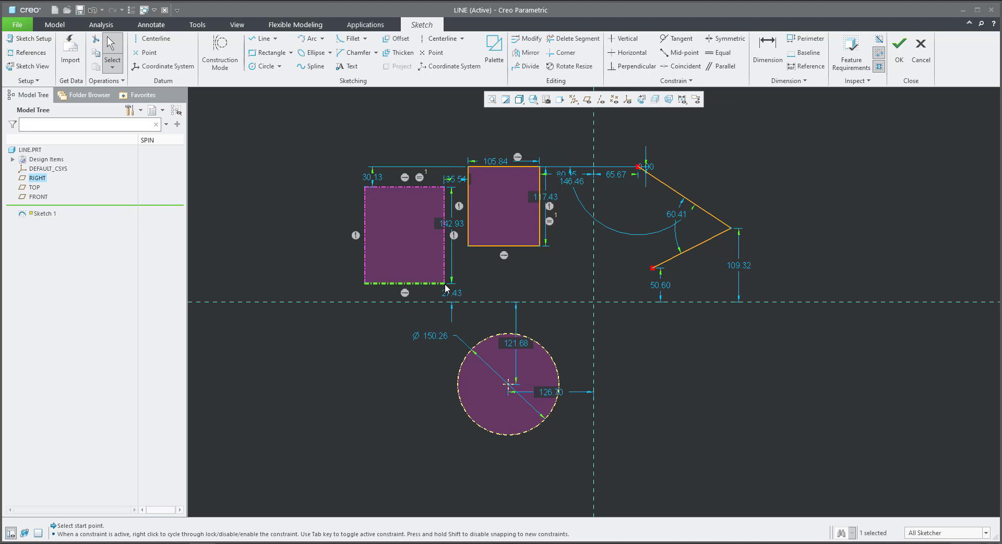
ctrl+click(540, 229)
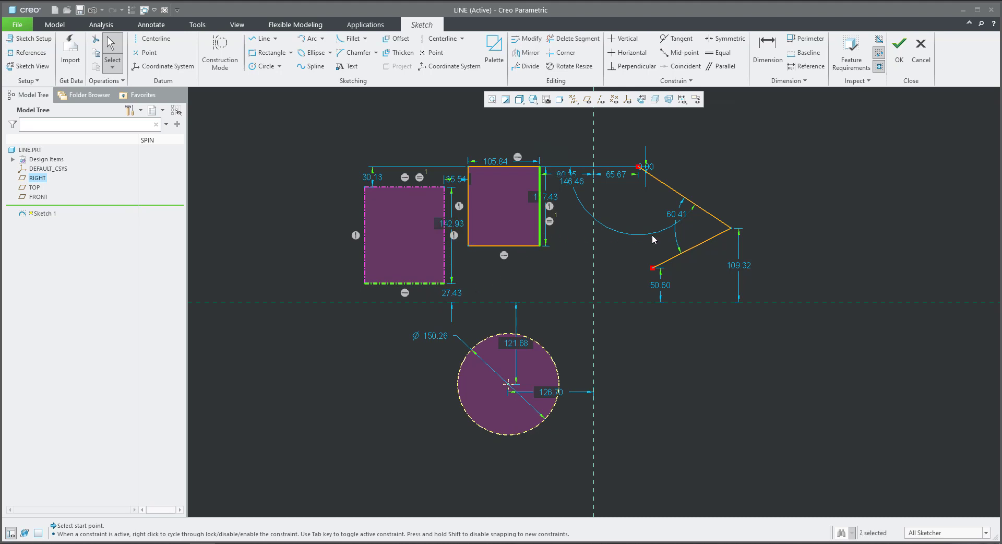
ctrl+click(685, 254)
- Give the selected edges the DOTFONT line font in the cyan Sketch colour
click(29, 83)
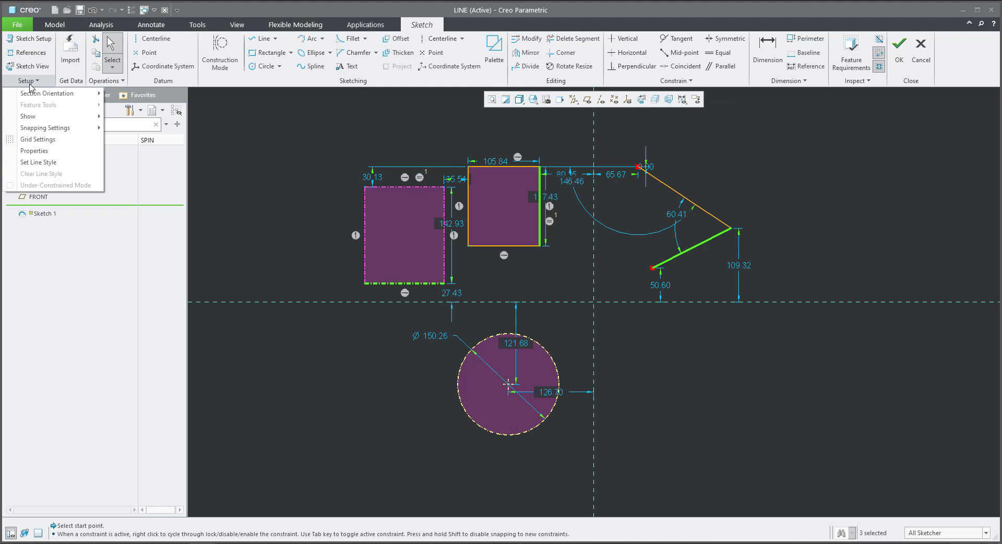
click(35, 153)
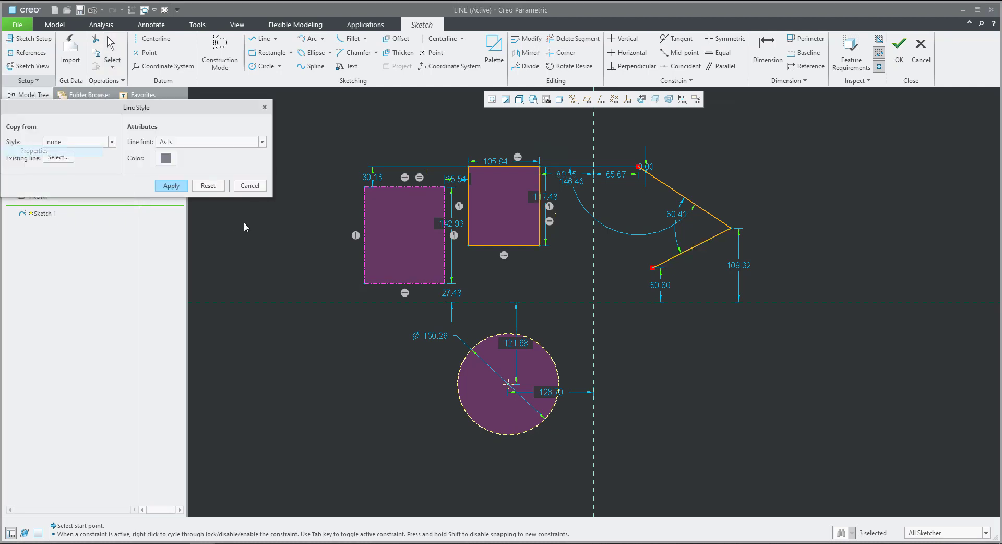
click(173, 143)
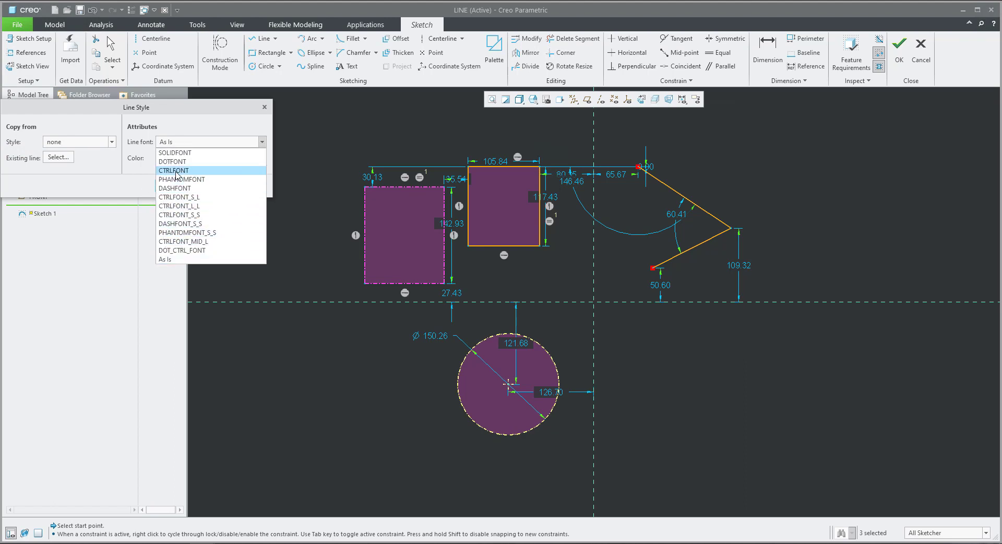
click(175, 162)
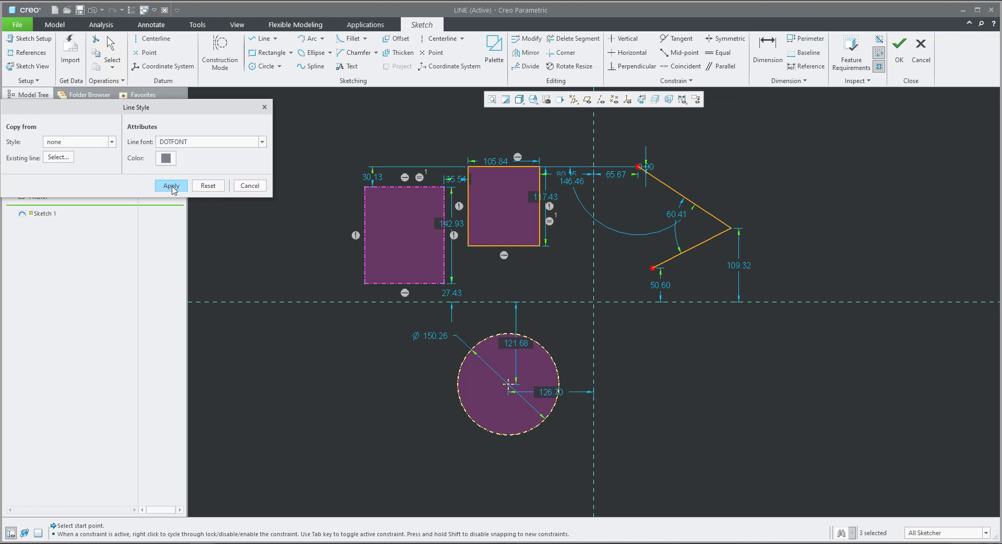
click(165, 159)
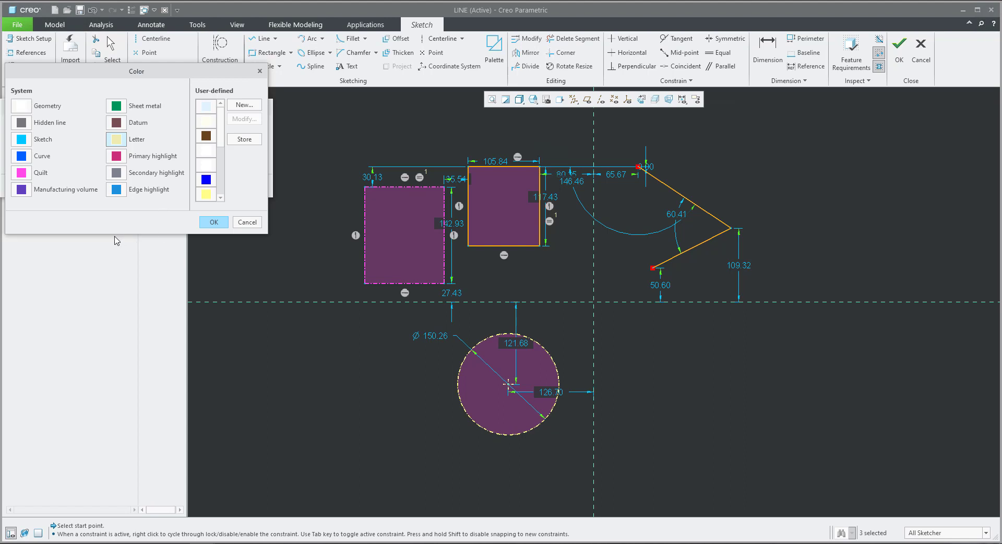
click(25, 141)
click(210, 223)
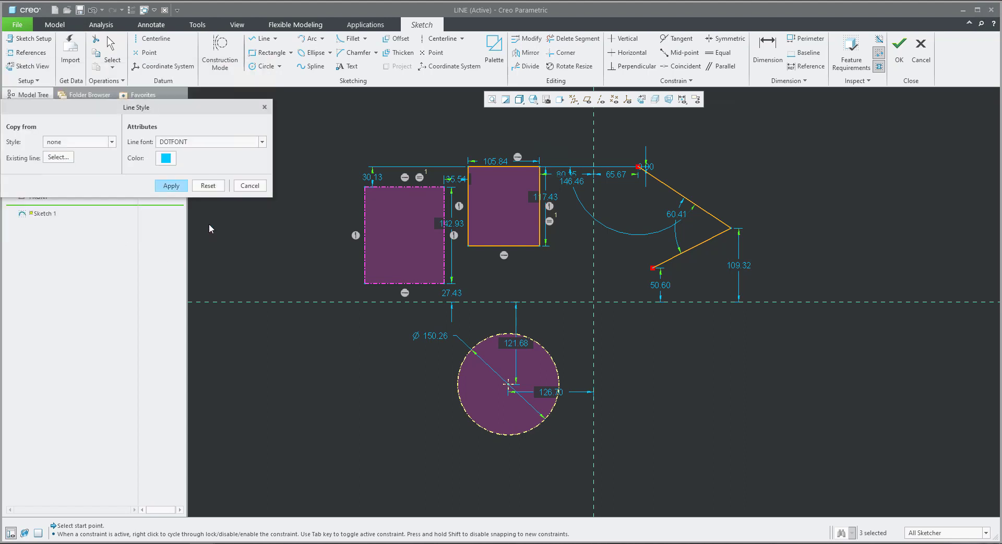
click(172, 186)
click(250, 186)
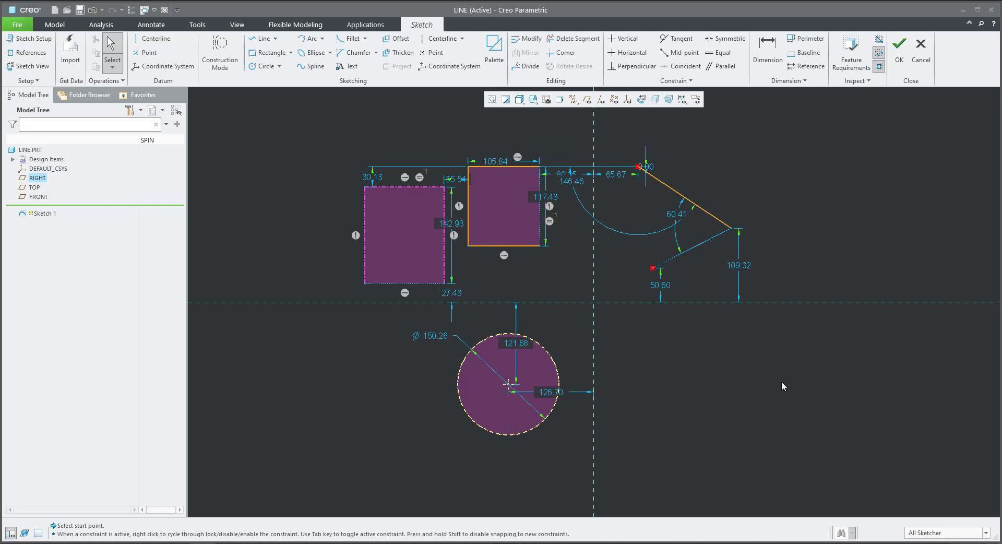
- Accept Sketch 1 and orbit the LINE part to view the styled sketch
click(901, 52)
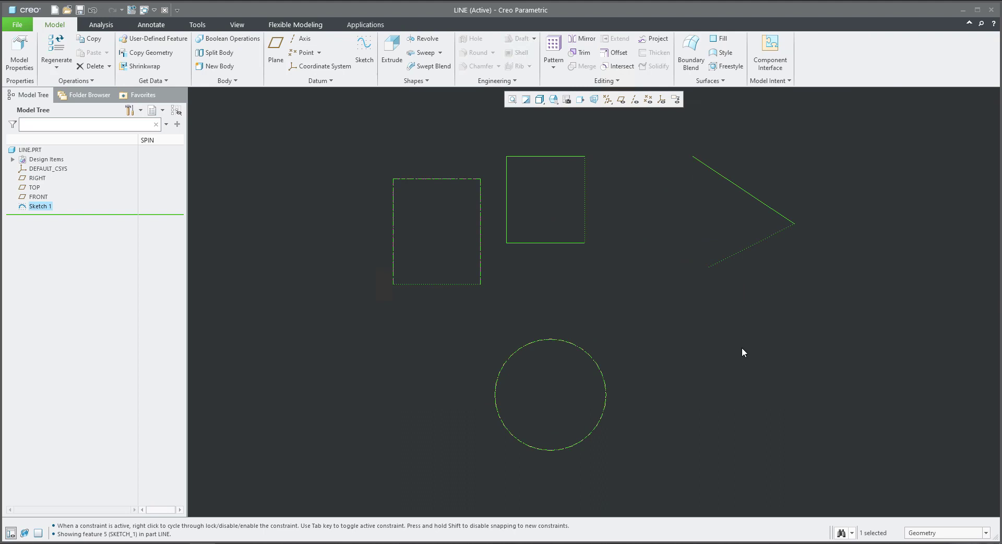
click(701, 361)
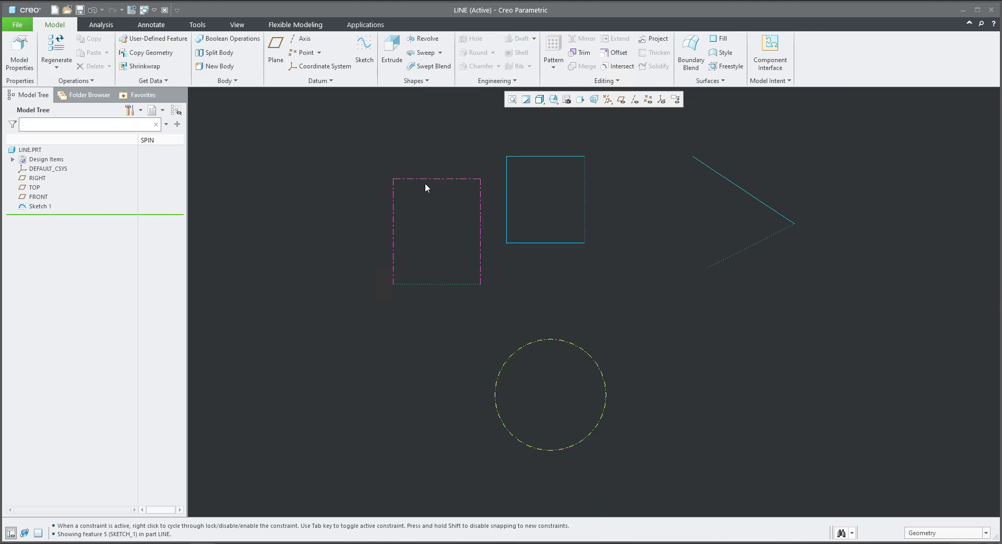
middle_drag(626, 304, 650, 334)
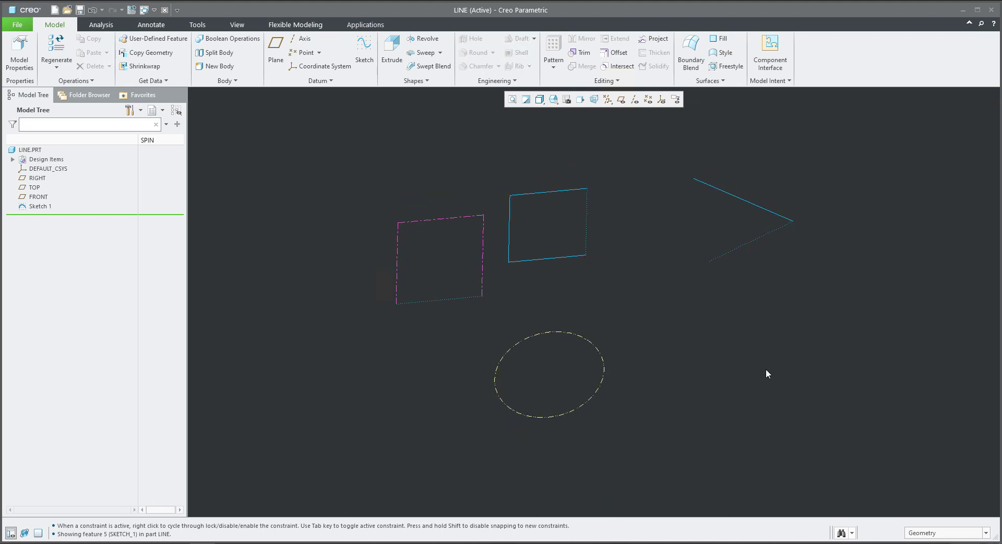
- Create the drawing LINE.DRW from an empty A3 landscape sheet using line.prt
key(ctrl+n)
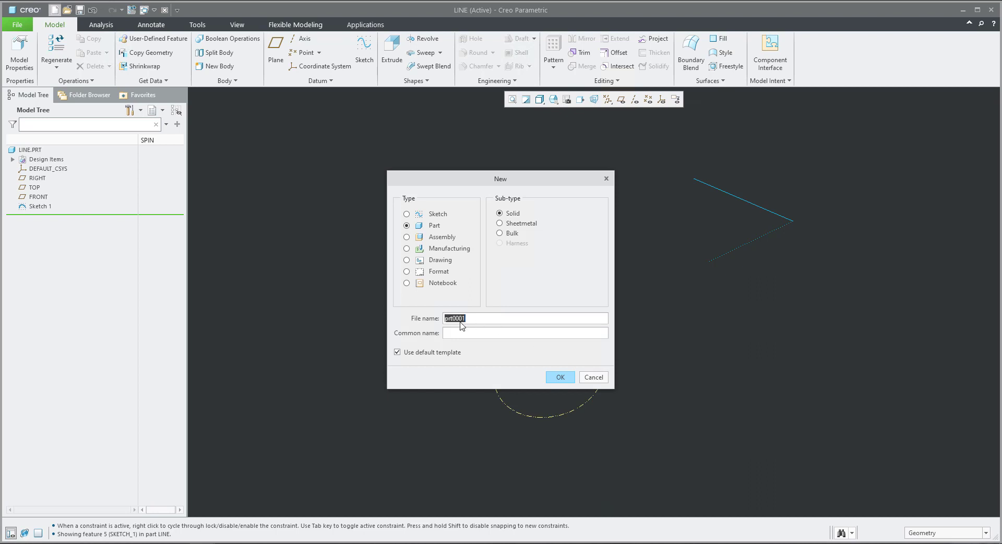
click(406, 259)
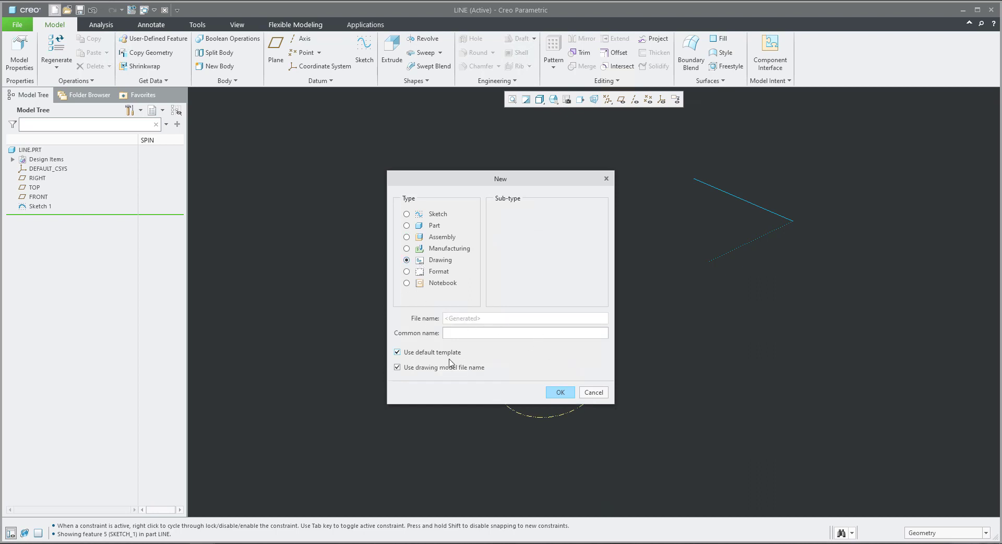
click(560, 392)
click(463, 248)
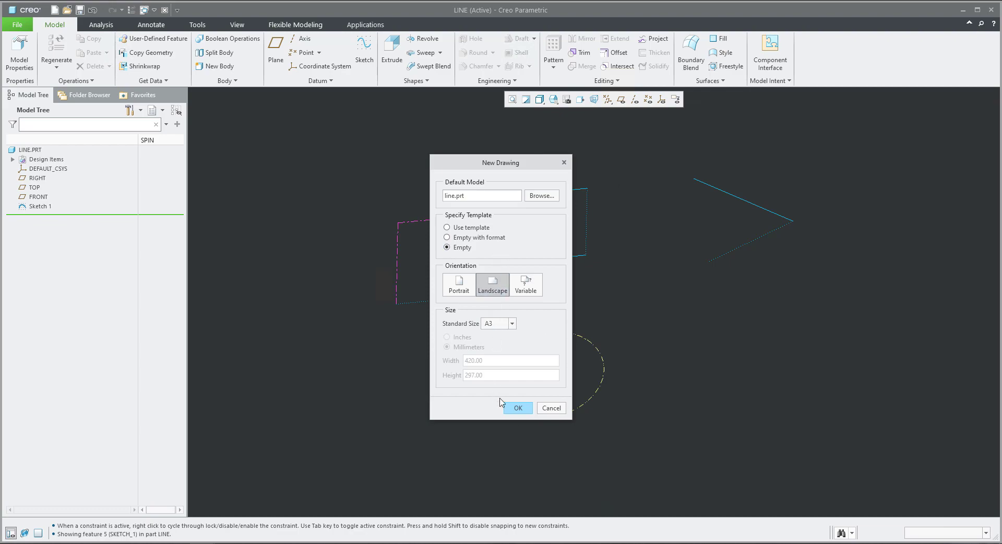
click(518, 409)
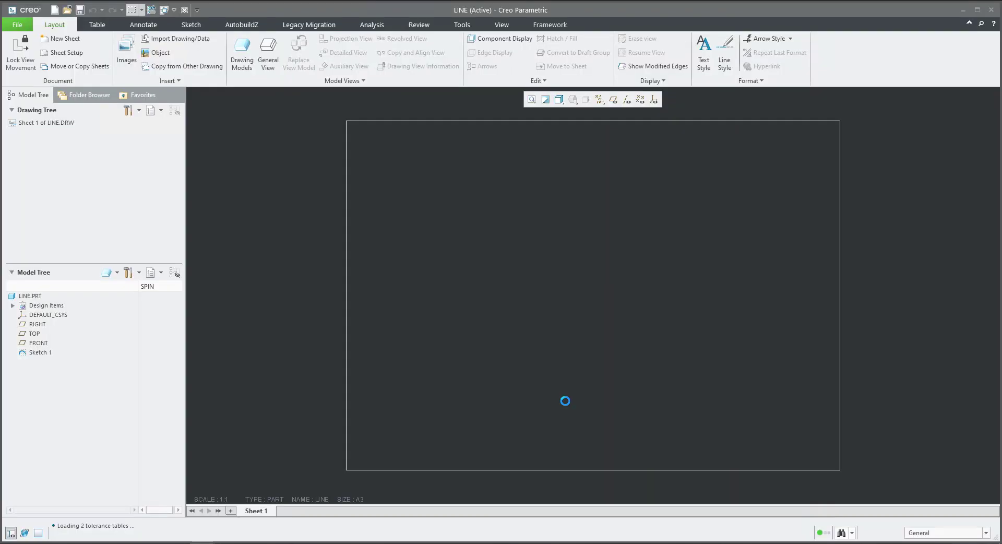
- Place a general view of the part on the sheet with FRONT orientation
click(268, 53)
click(510, 346)
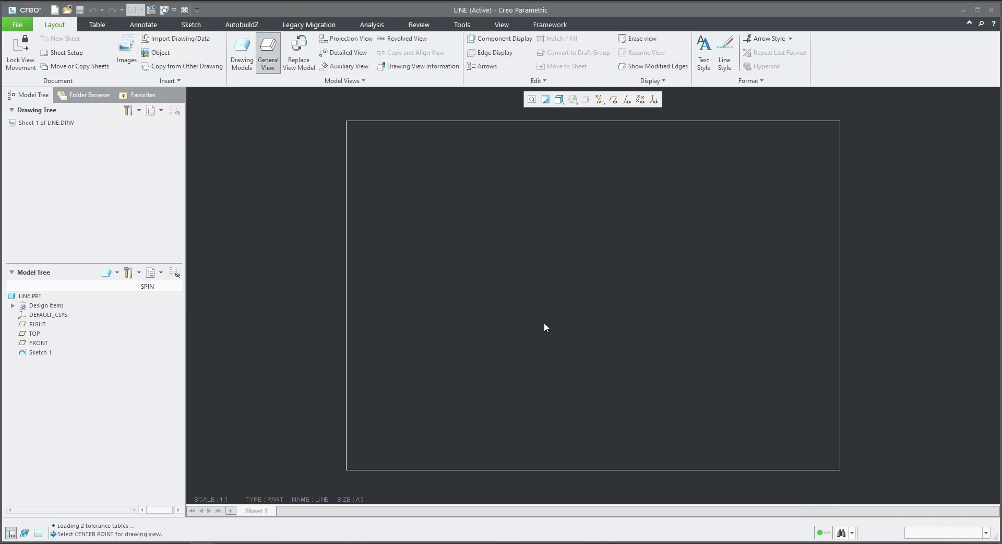
click(553, 334)
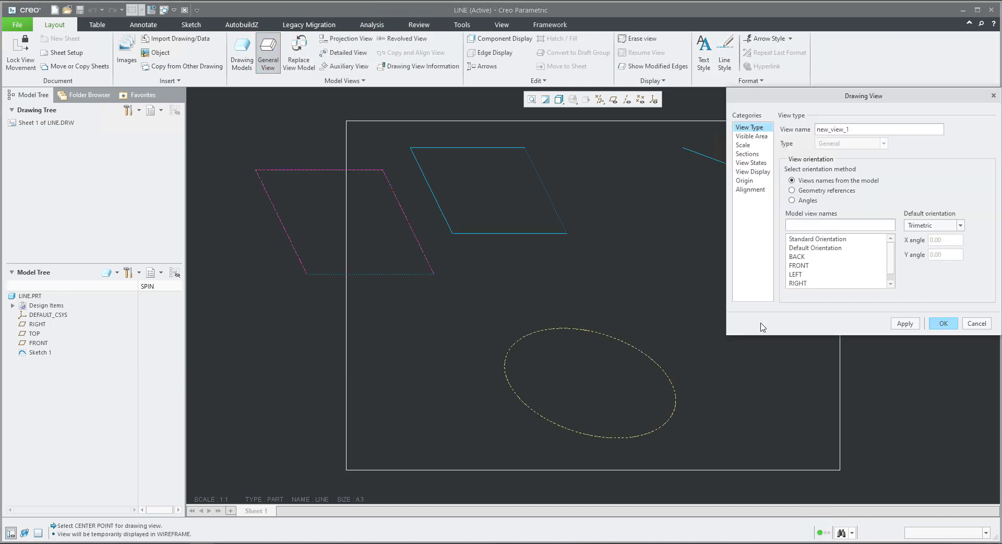
click(799, 265)
click(943, 323)
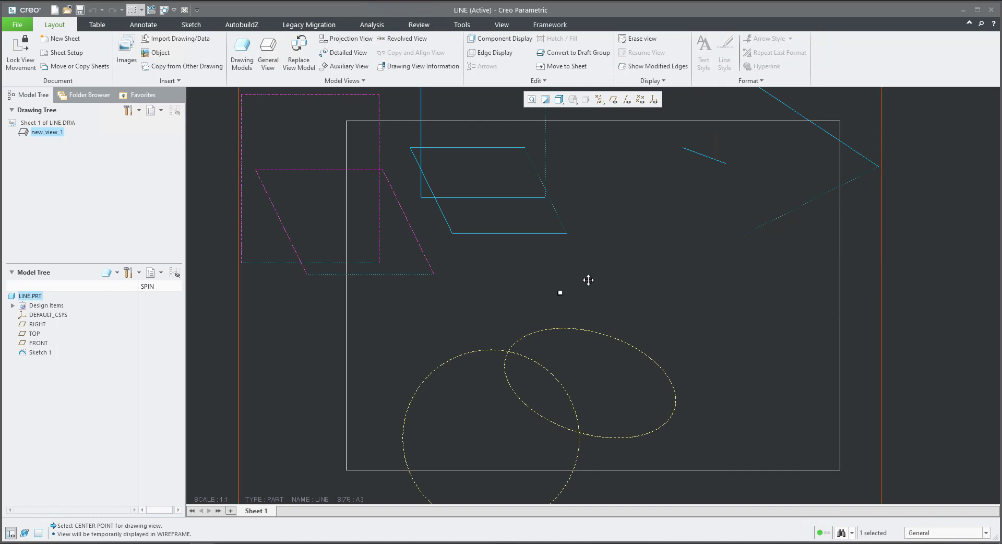
- Change the drawing scale to 0.5 (1:2) and check the resized view
double_click(224, 500)
text(0.5)
key(Return)
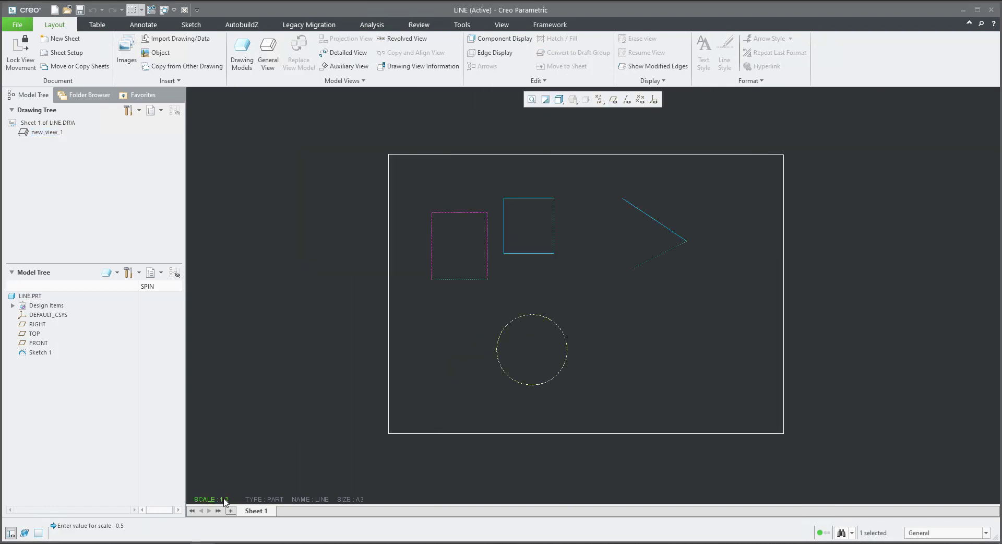
click(680, 373)
click(737, 341)
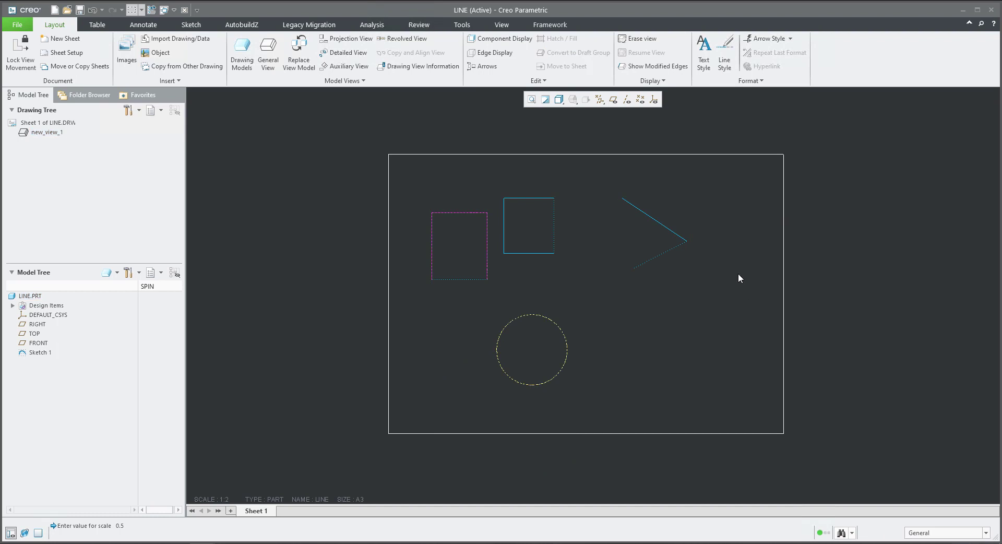
middle_drag(739, 274, 740, 267)
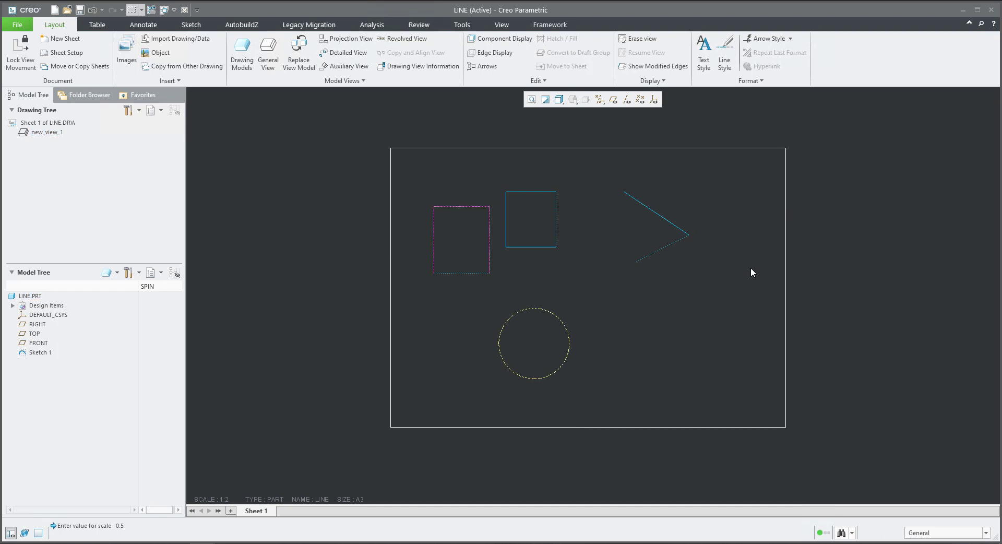